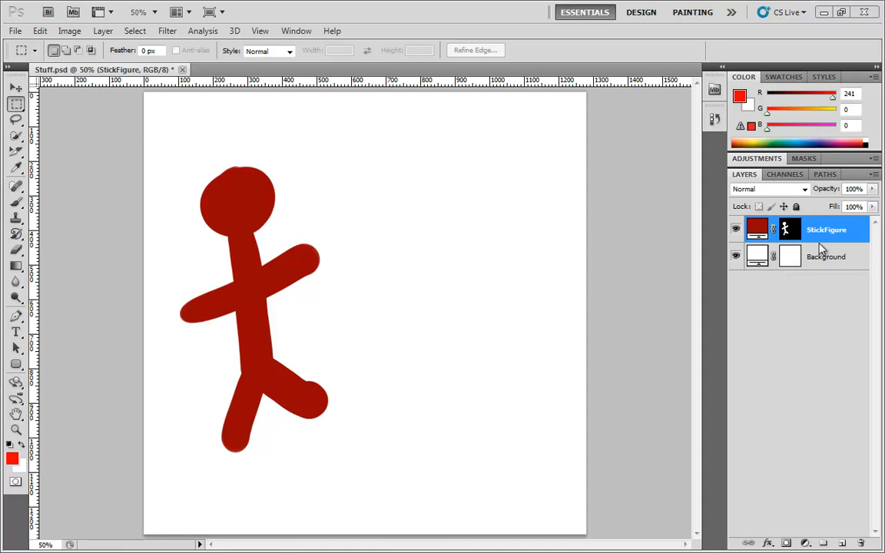
Add a Satin effect to the StickFigure layer and set its distance to 17 px
left_click(768, 543)
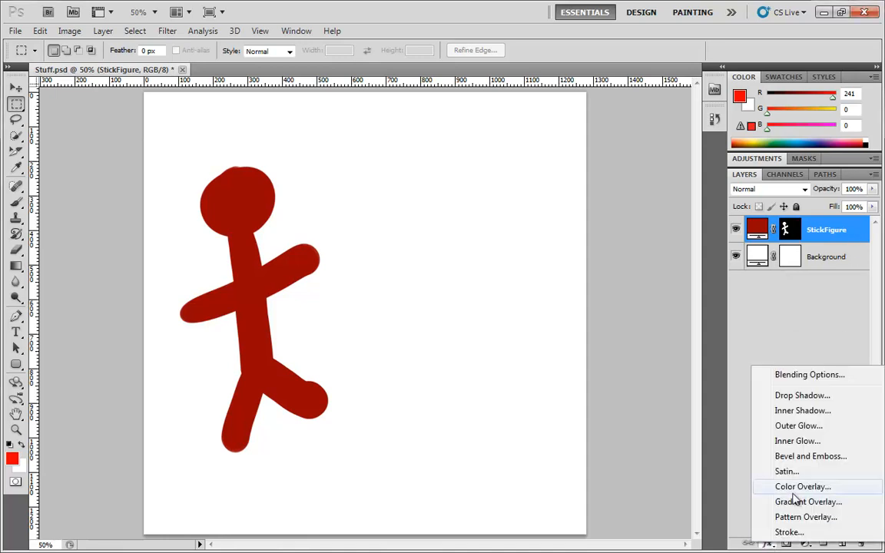
left_click(800, 472)
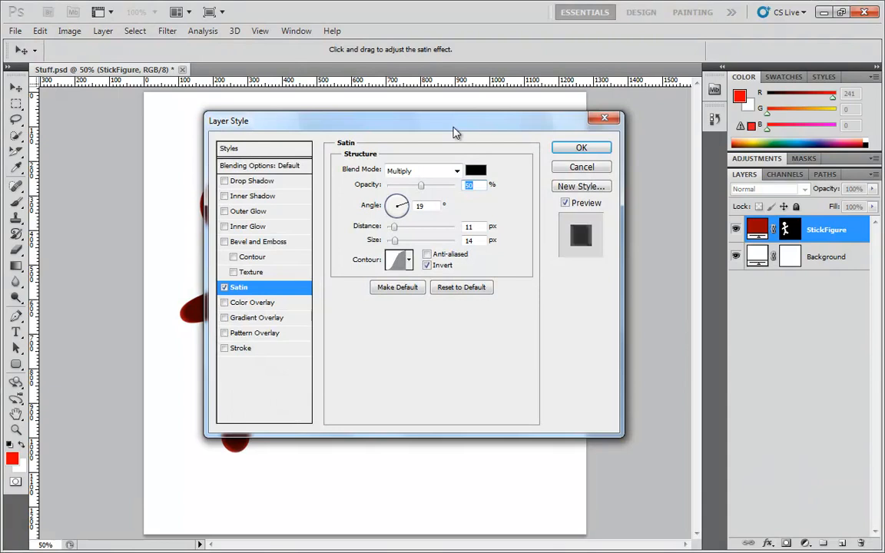
left_click_drag(454, 132, 673, 154)
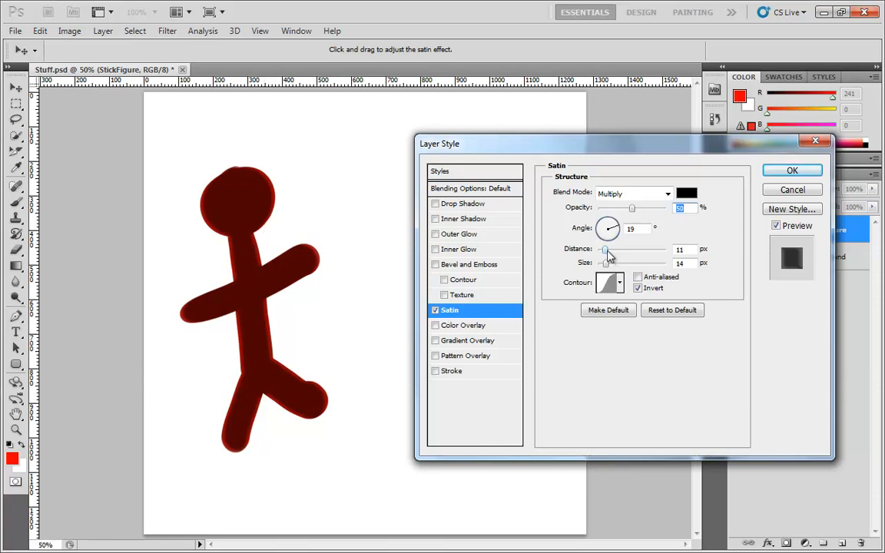
mouse_move(606, 252)
left_mouse_down()
mouse_move(667, 265)
mouse_move(609, 265)
mouse_move(681, 270)
mouse_move(588, 274)
mouse_move(638, 273)
mouse_move(612, 278)
left_mouse_up()
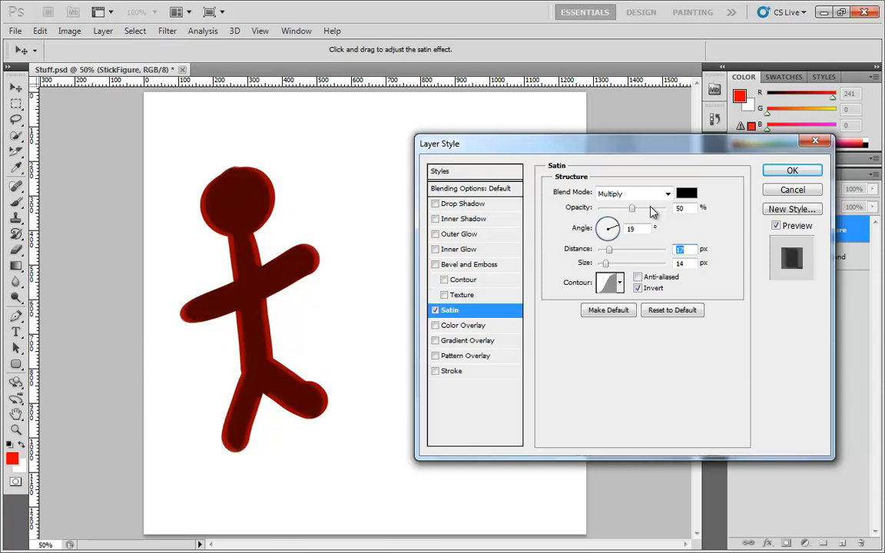
Set the Satin effect's colour to bright green and its blend mode to Color
left_click(688, 194)
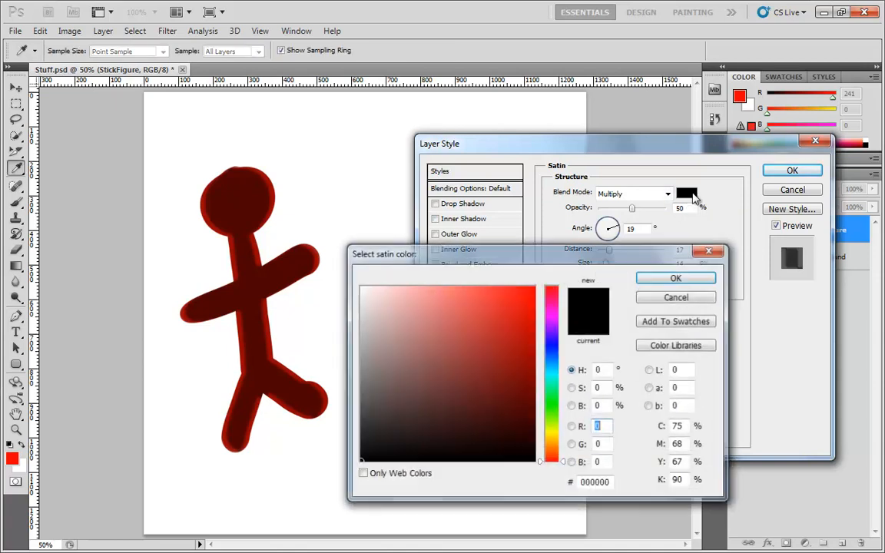
left_click(554, 399)
left_click(534, 286)
left_click(680, 278)
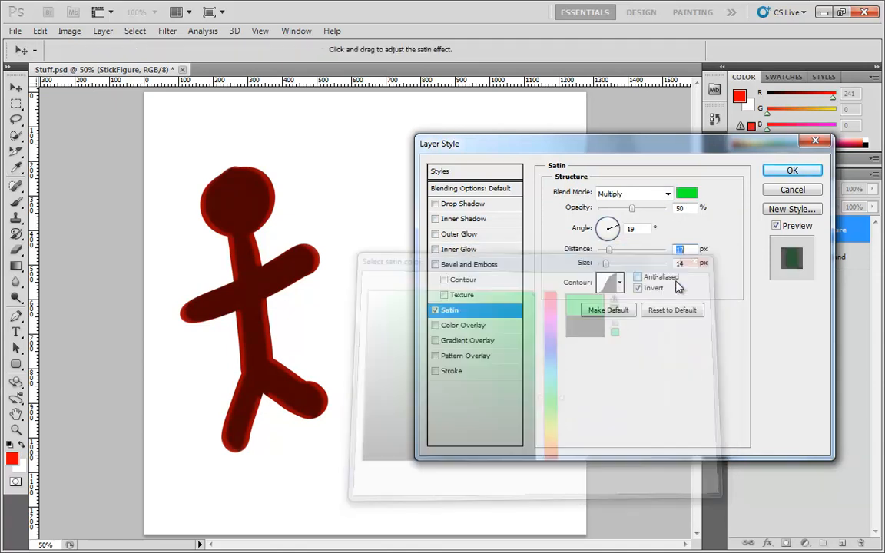
left_click(637, 193)
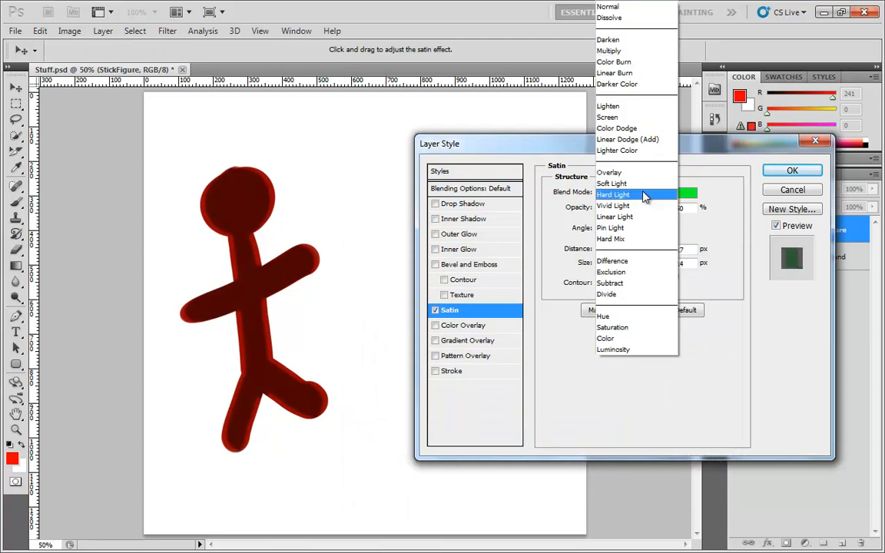
left_click(614, 339)
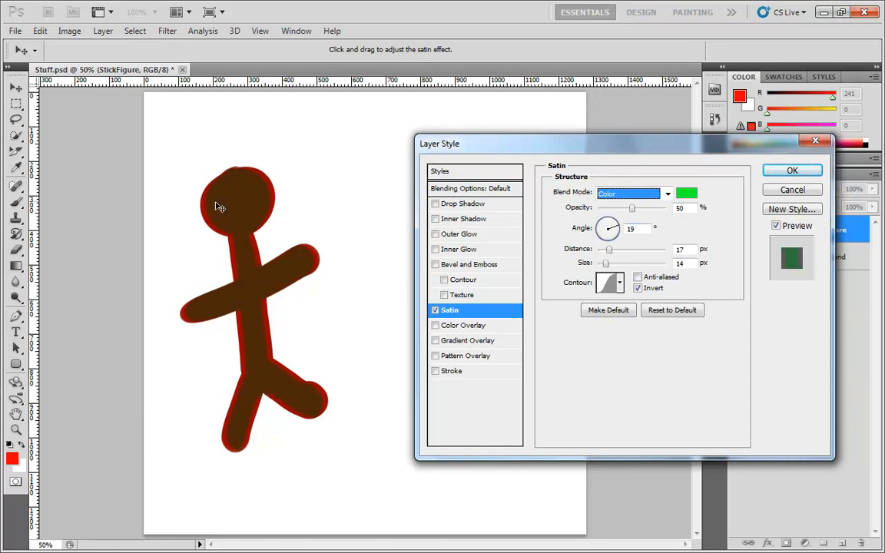
Return the Satin effect to the Multiply blend mode with black (000000) as its colour
left_click(667, 194)
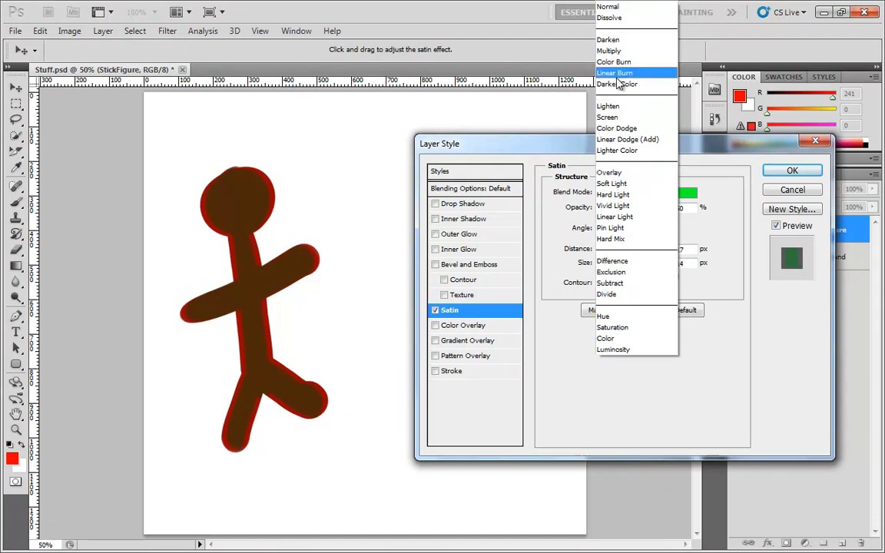
left_click(622, 52)
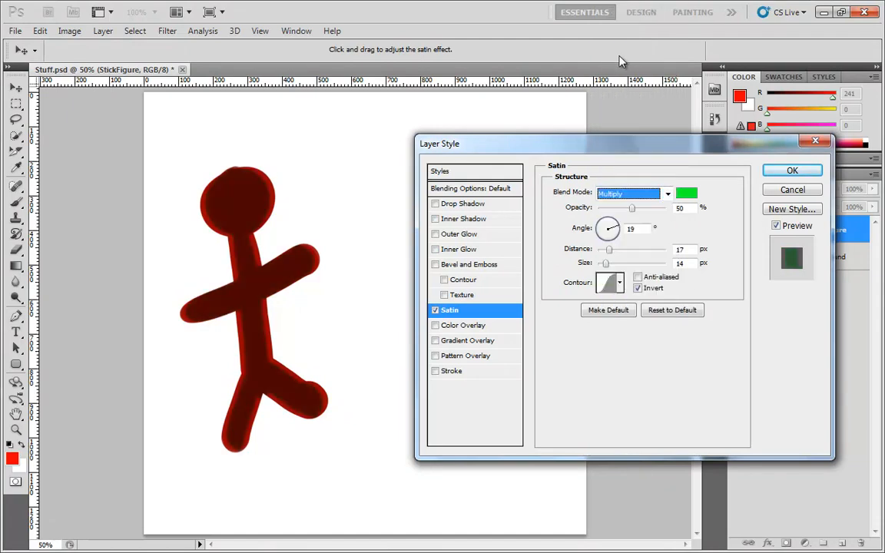
left_click(686, 192)
left_click_drag(498, 303, 358, 463)
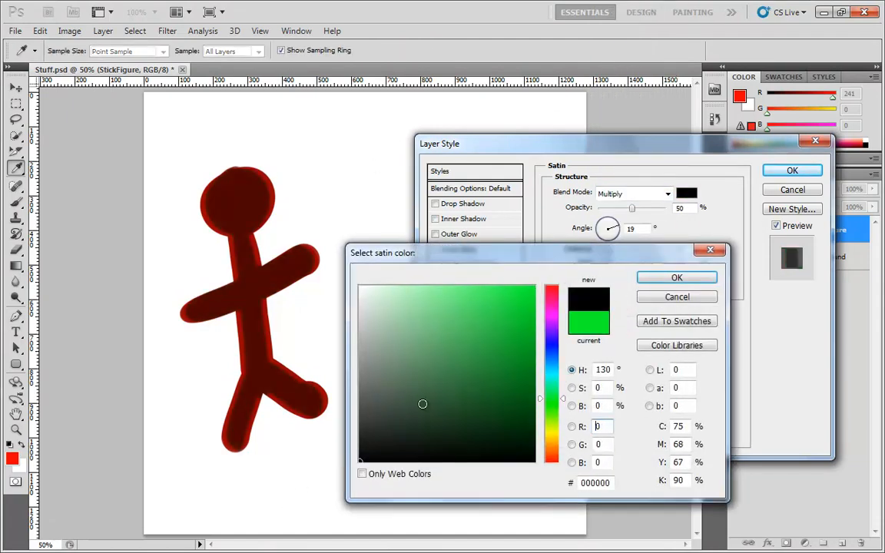
left_click(696, 279)
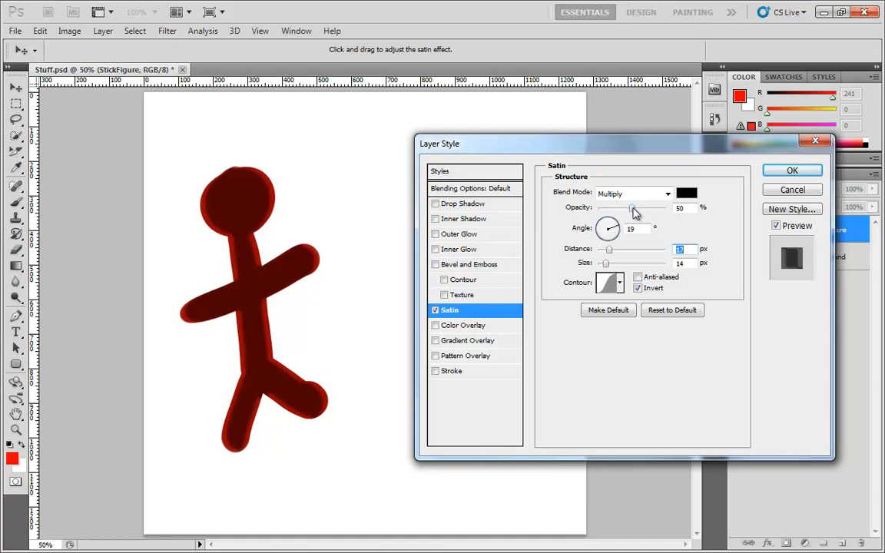
Try the Satin effect without Invert at 67% opacity, then re-enable Invert and set the opacity to 45%
mouse_move(635, 214)
left_mouse_down()
mouse_move(584, 209)
mouse_move(672, 208)
mouse_move(622, 217)
mouse_move(662, 219)
mouse_move(612, 228)
mouse_move(664, 221)
mouse_move(607, 224)
mouse_move(637, 235)
left_mouse_up()
left_click(637, 288)
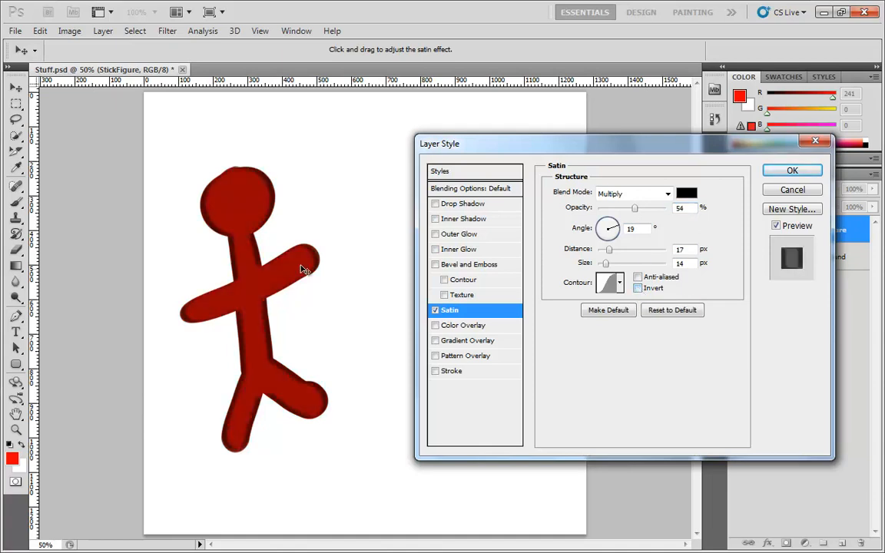
mouse_move(633, 213)
left_mouse_down()
mouse_move(568, 206)
mouse_move(676, 207)
mouse_move(619, 221)
mouse_move(646, 216)
left_mouse_up()
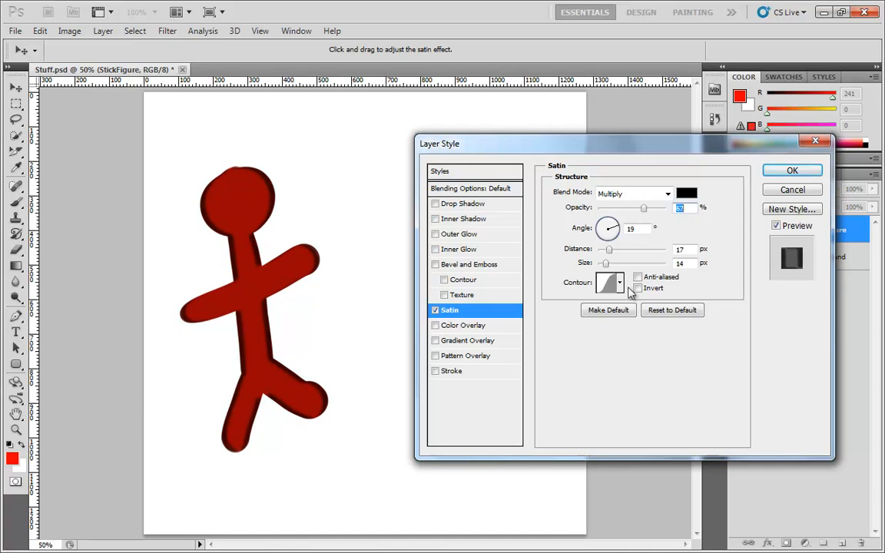
left_click(637, 288)
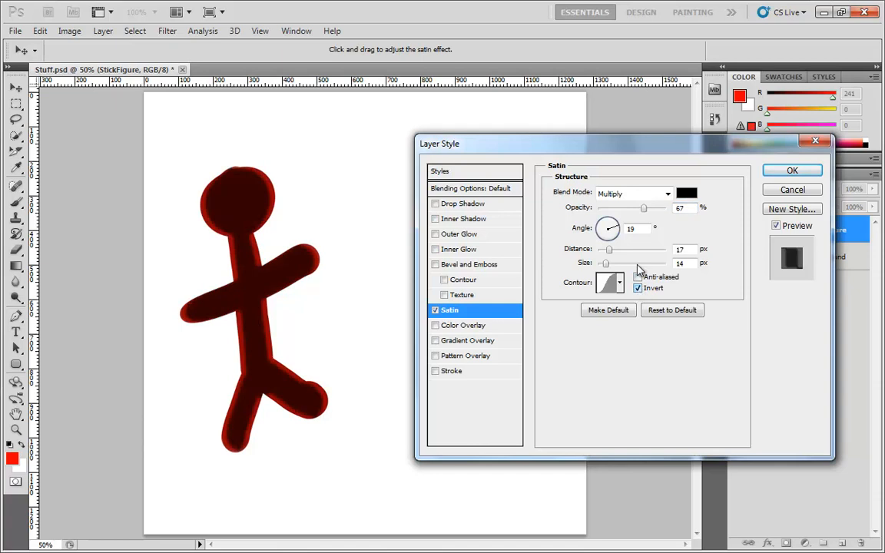
left_click_drag(633, 213, 629, 213)
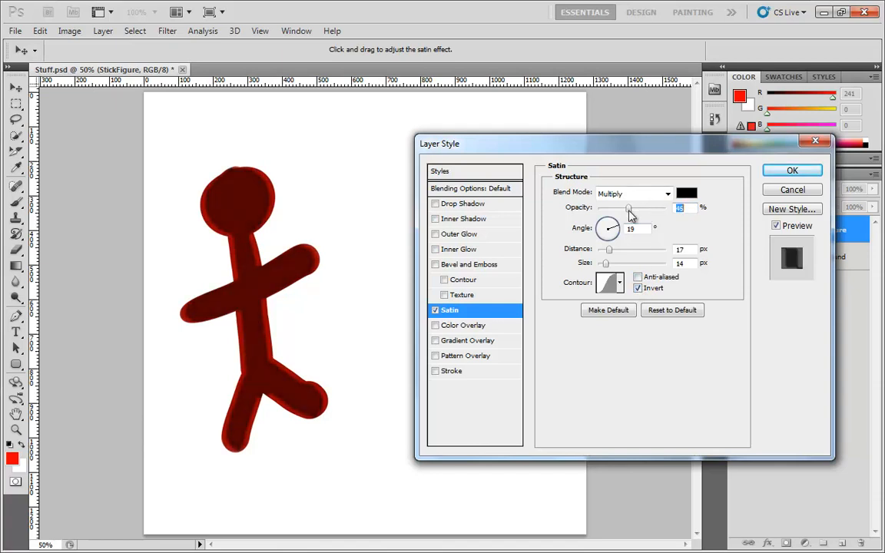
Set the Satin effect's angle to -105° and its distance to 19 px
left_click(604, 223)
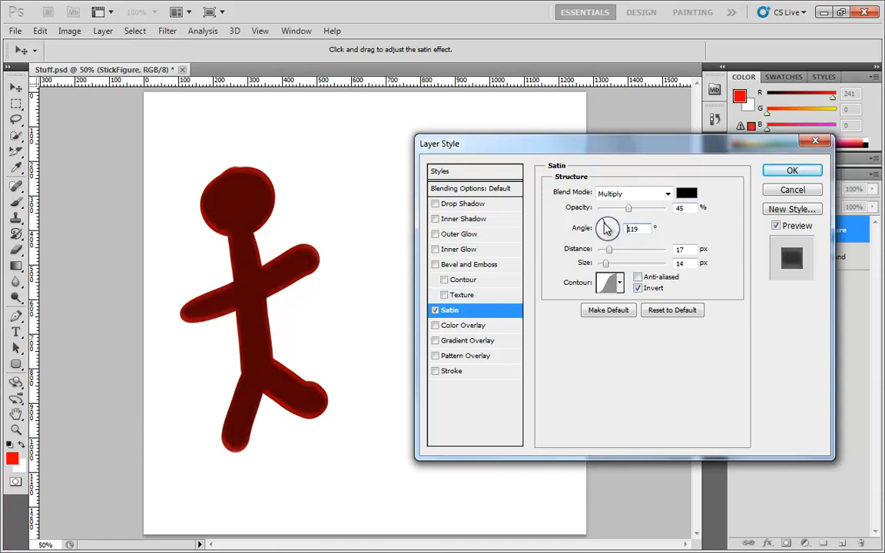
left_click(603, 229)
left_click_drag(608, 232, 607, 234)
mouse_move(609, 255)
left_mouse_down()
mouse_move(630, 252)
mouse_move(613, 256)
left_mouse_up()
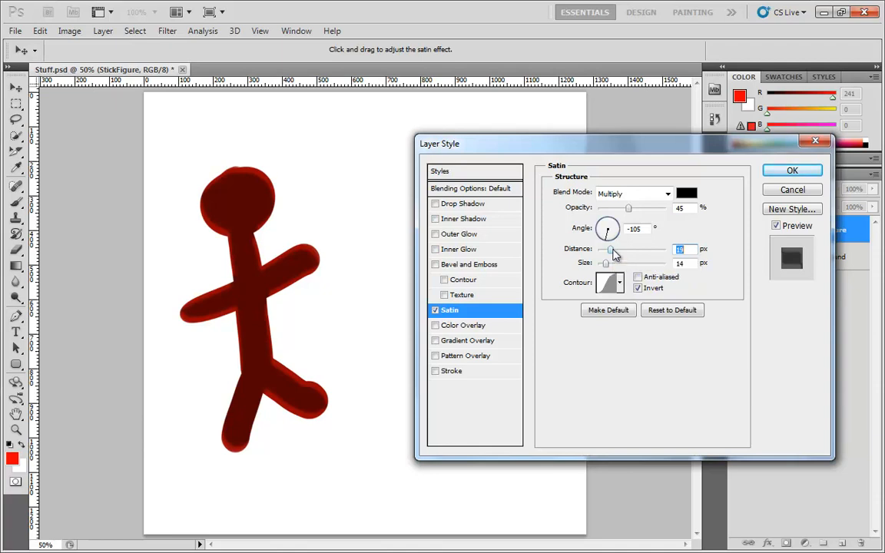
Try a 250 px Satin distance at different angles, finishing with a -1° angle and a 23 px distance
mouse_move(609, 231)
left_mouse_down()
mouse_move(628, 231)
mouse_move(606, 223)
mouse_move(613, 253)
mouse_move(691, 253)
left_mouse_up()
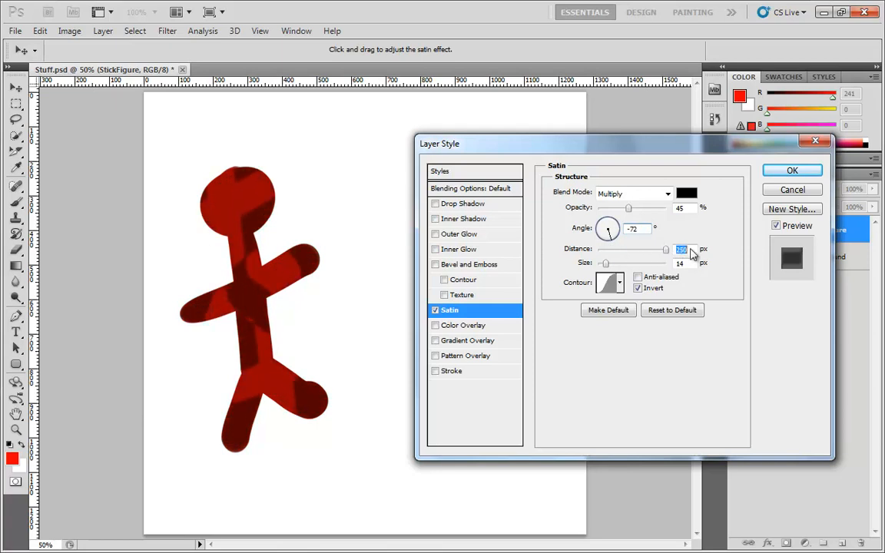
left_click_drag(616, 235, 620, 230)
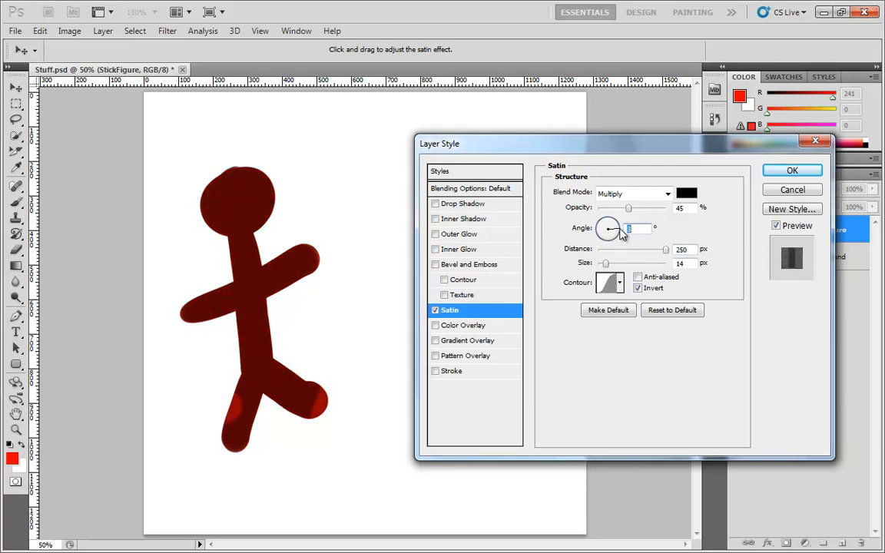
left_click_drag(666, 251, 644, 257)
mouse_move(667, 257)
left_mouse_down()
mouse_move(553, 232)
mouse_move(653, 260)
mouse_move(633, 264)
mouse_move(680, 259)
left_mouse_up()
left_click_drag(611, 232, 609, 362)
mouse_move(665, 257)
left_mouse_down()
mouse_move(614, 260)
mouse_move(627, 232)
mouse_move(735, 231)
left_mouse_up()
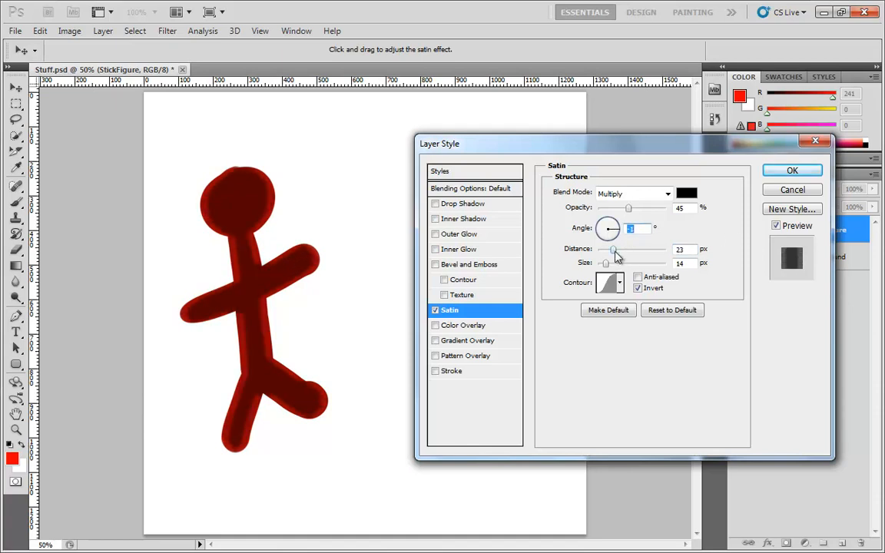
Set the Satin effect's angle to -144°, distance to 37 px and size to 38 px
mouse_move(613, 250)
left_mouse_down()
mouse_move(676, 252)
mouse_move(607, 262)
mouse_move(618, 240)
mouse_move(597, 240)
left_mouse_up()
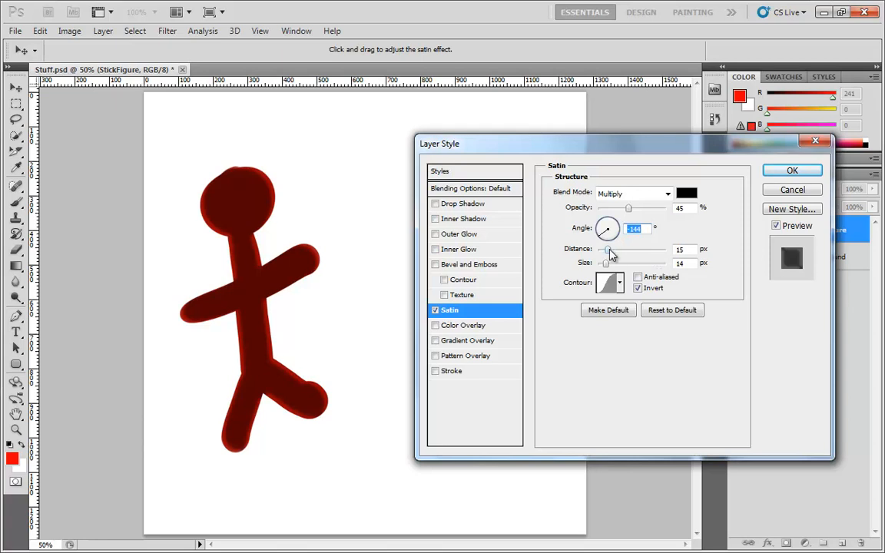
mouse_move(607, 251)
left_mouse_down()
mouse_move(638, 263)
mouse_move(702, 263)
mouse_move(614, 273)
left_mouse_up()
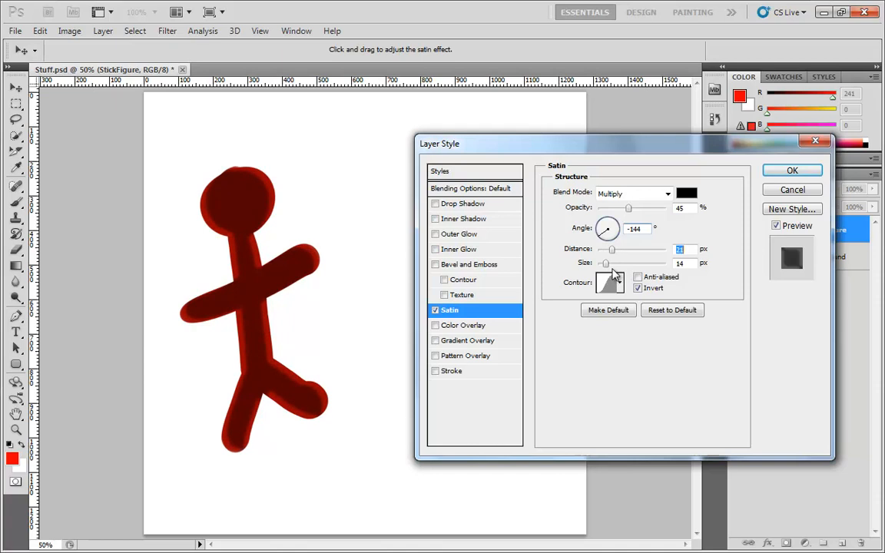
mouse_move(615, 273)
left_mouse_down()
mouse_move(646, 281)
mouse_move(603, 281)
mouse_move(602, 251)
mouse_move(607, 259)
left_mouse_up()
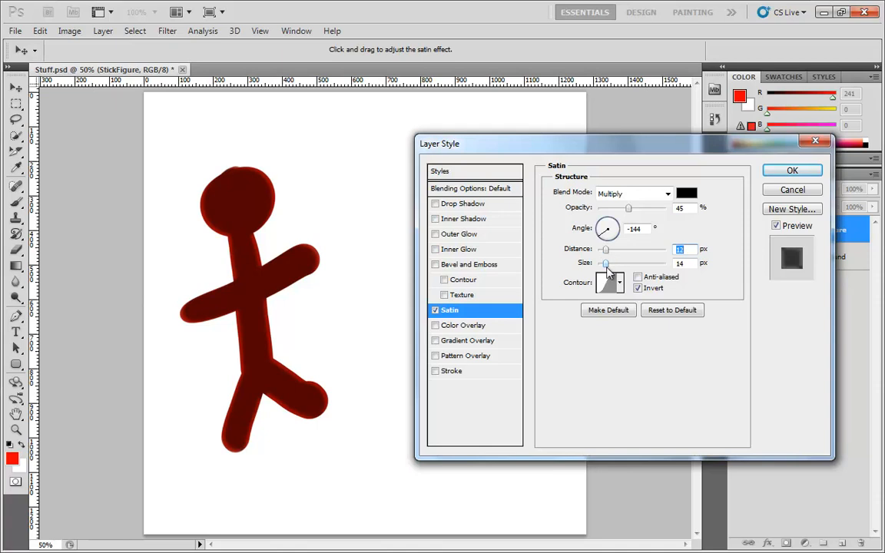
left_click_drag(605, 249, 623, 265)
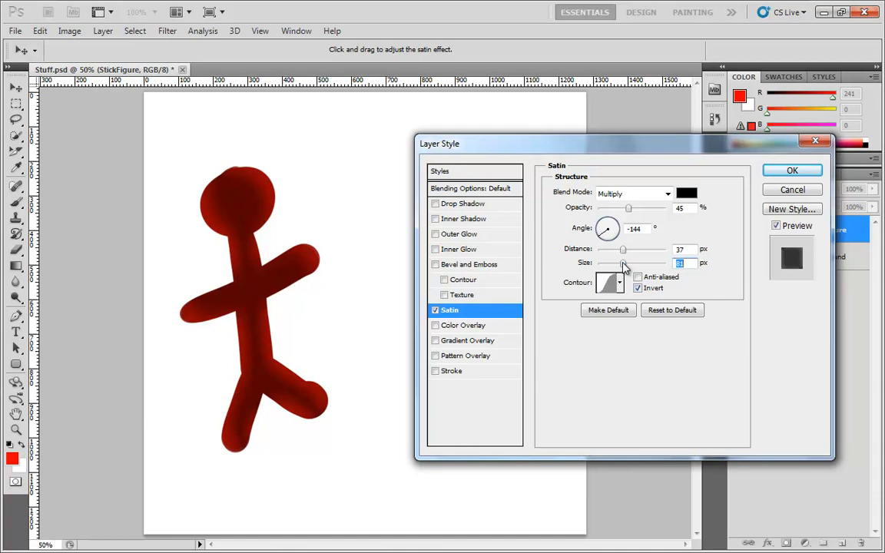
left_click_drag(623, 265, 611, 263)
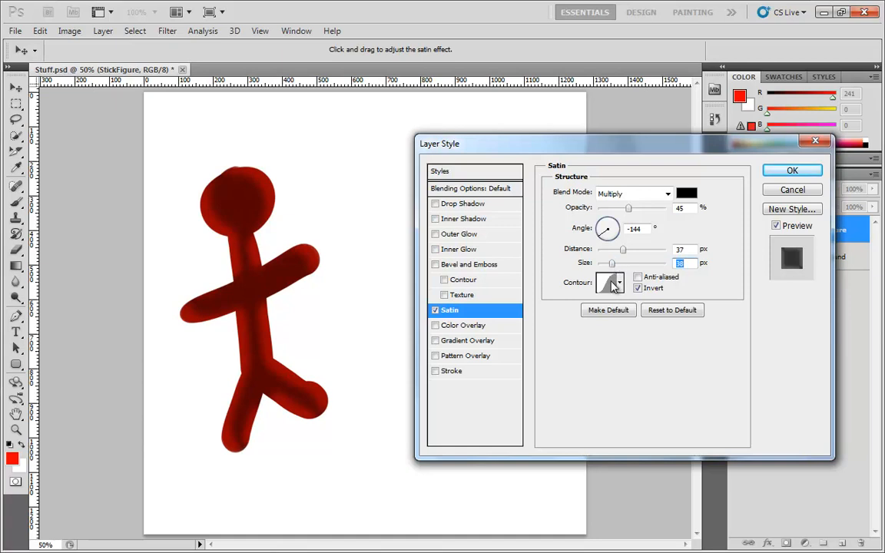
Shape a custom Satin contour from the Linear preset, with points at input 29%, output 56% and input 56%, output 15%
left_click(609, 283)
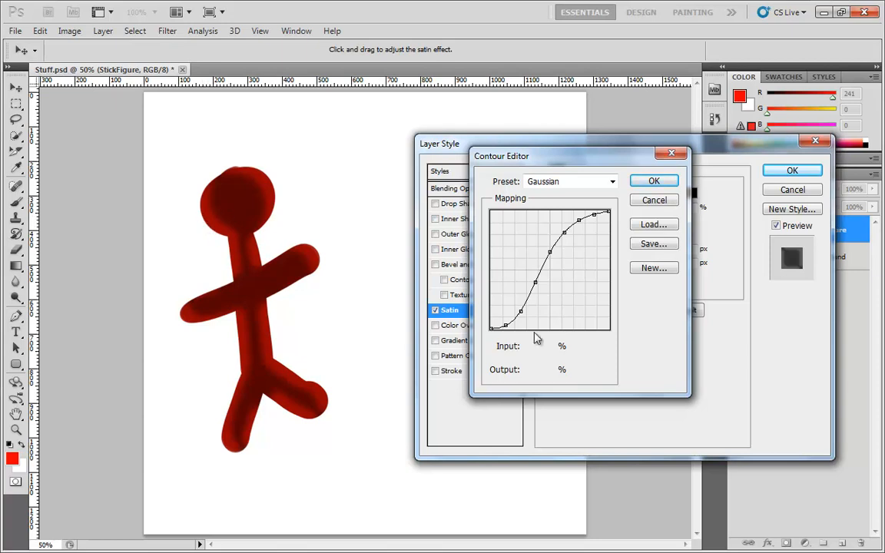
left_click(612, 181)
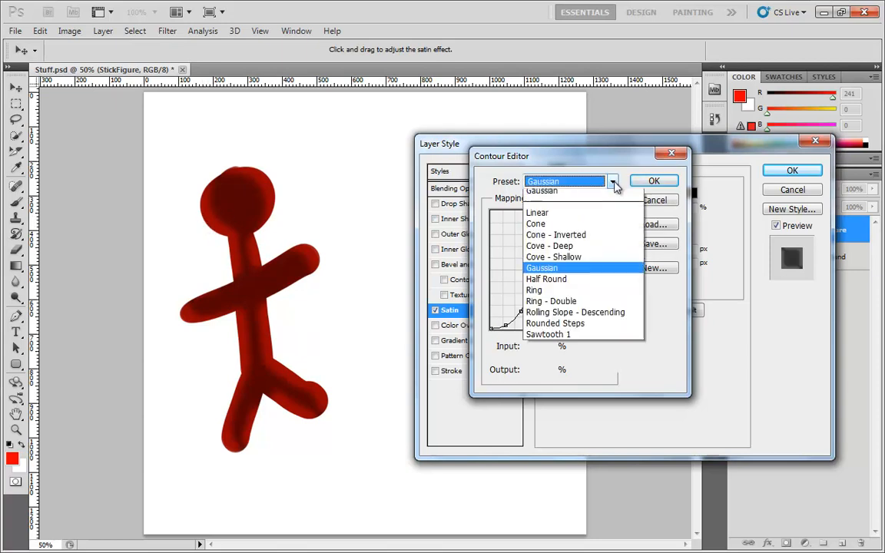
left_click(558, 240)
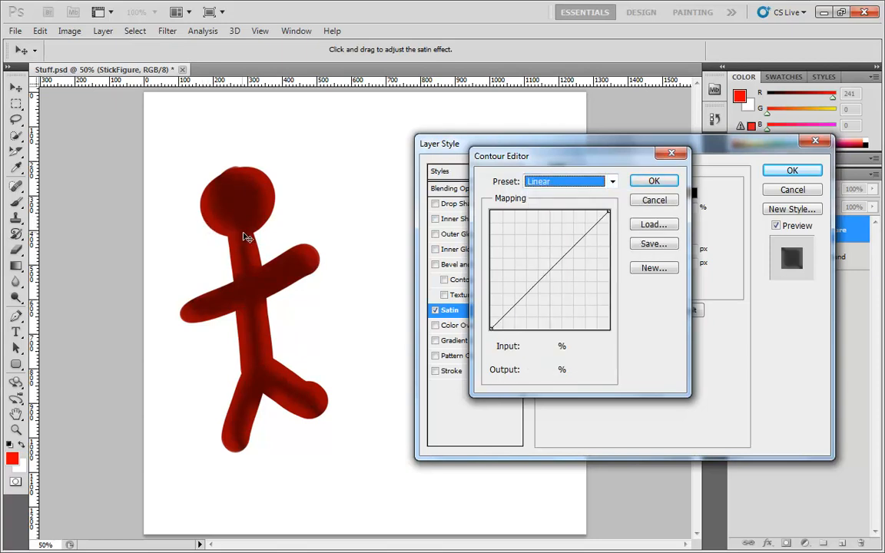
left_click(533, 272)
left_click_drag(534, 272, 525, 263)
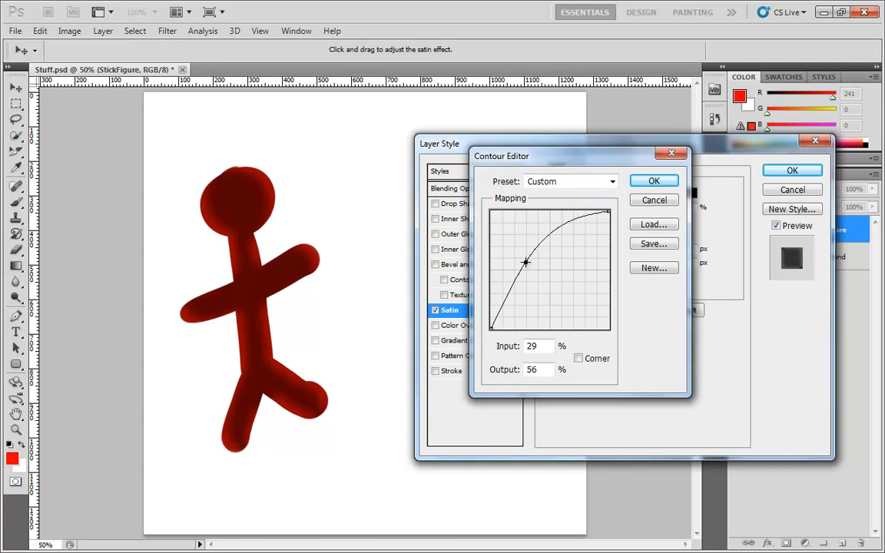
left_click_drag(561, 236, 558, 310)
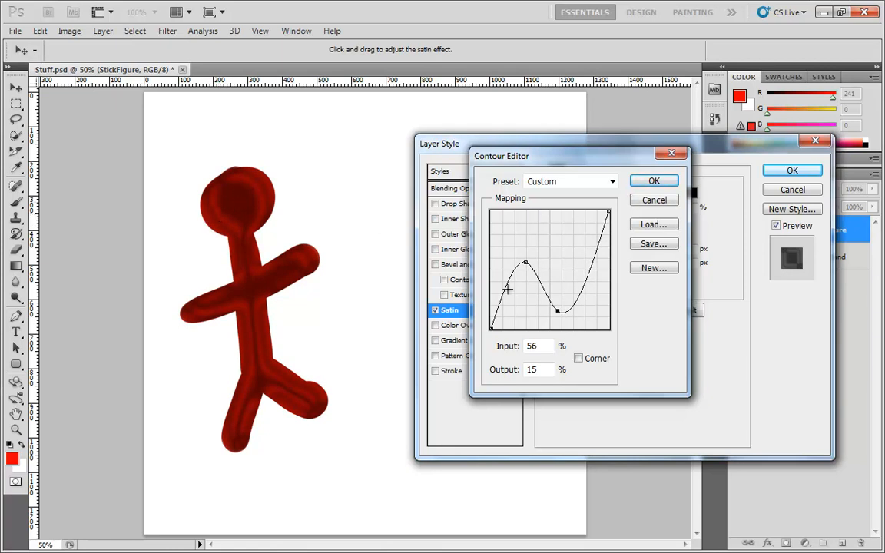
Restore the Satin contour to the Gaussian preset and accept it
left_click(577, 182)
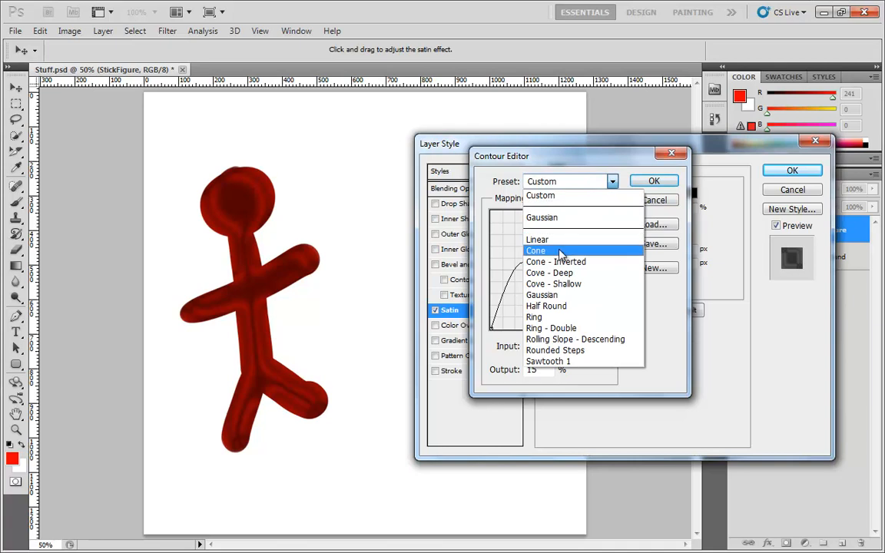
key("Down")
key("Down")
key("Down")
key("Down")
key("Return")
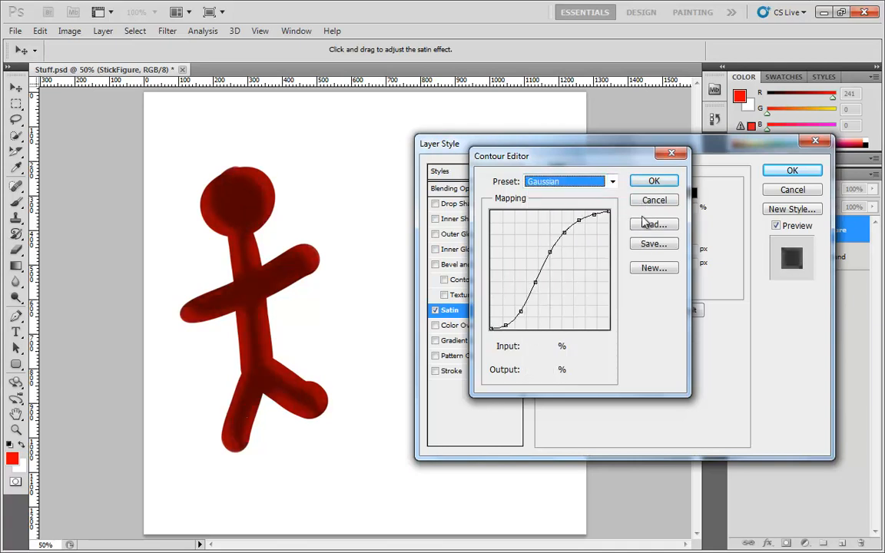
left_click(652, 181)
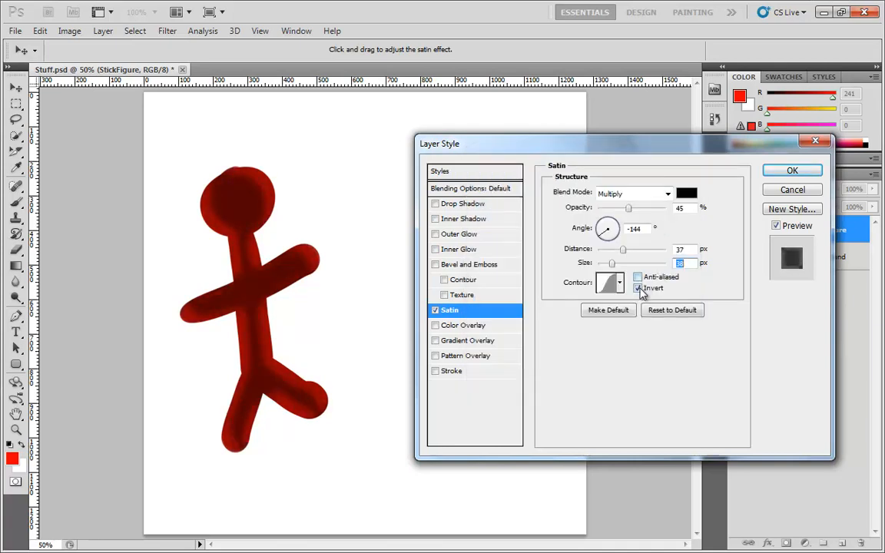
Compare the Satin effect with Invert off and on, then reset the Satin settings to their defaults
left_click(639, 288)
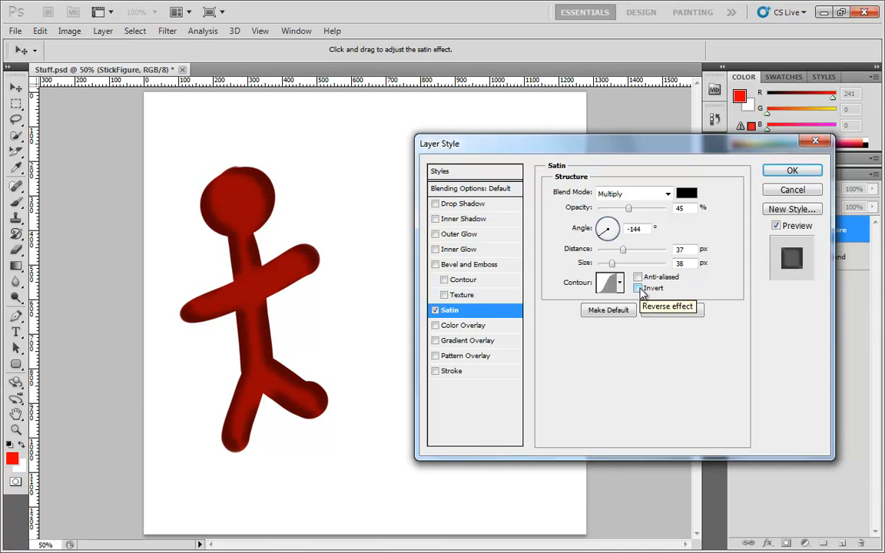
left_click(638, 288)
left_click(638, 288)
left_click(638, 288)
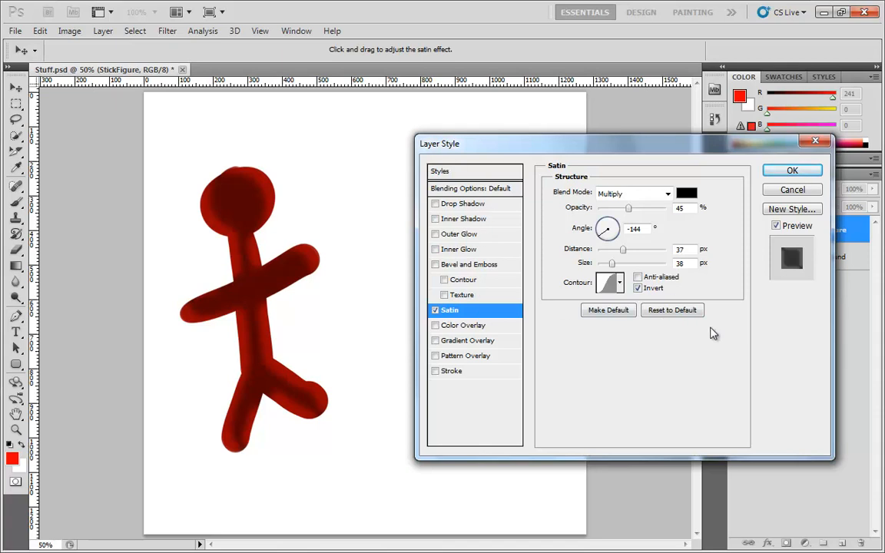
left_click(670, 312)
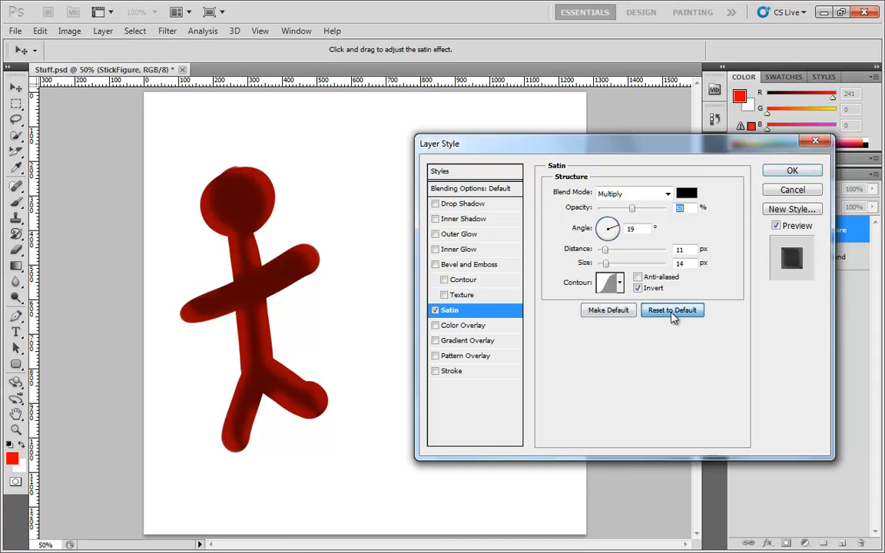